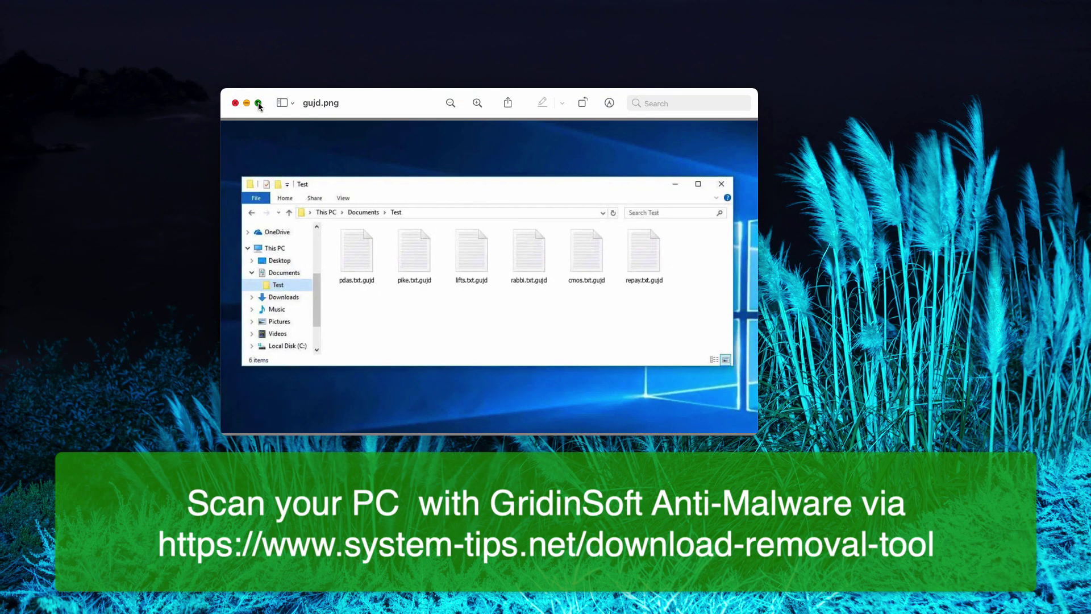
Enlarge the gujd.png screenshot showing files renamed with the .gujd extension
click(259, 103)
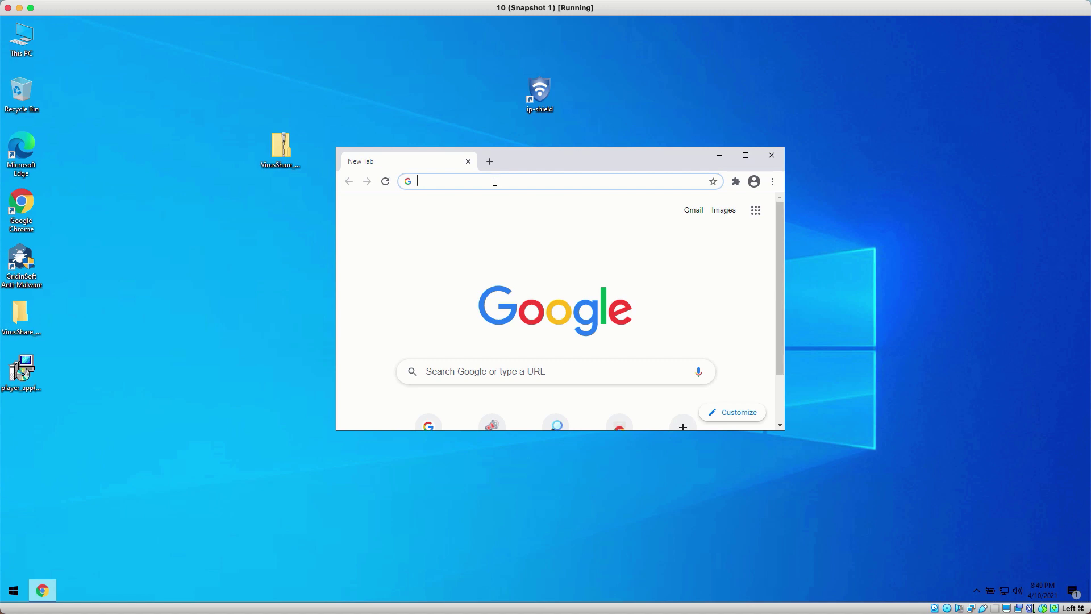
text(sys)
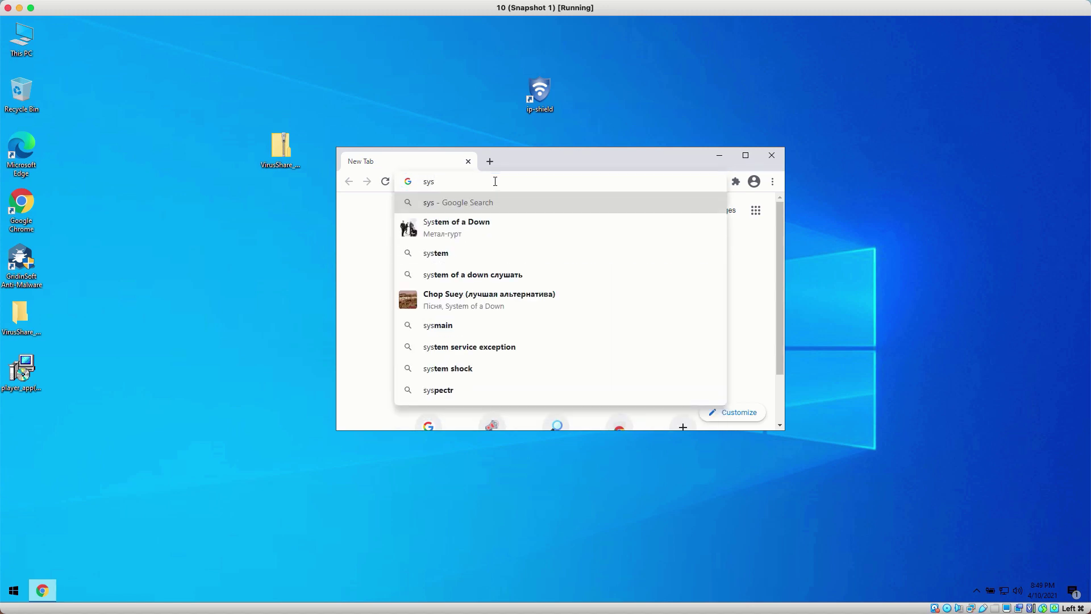
text(tem-)
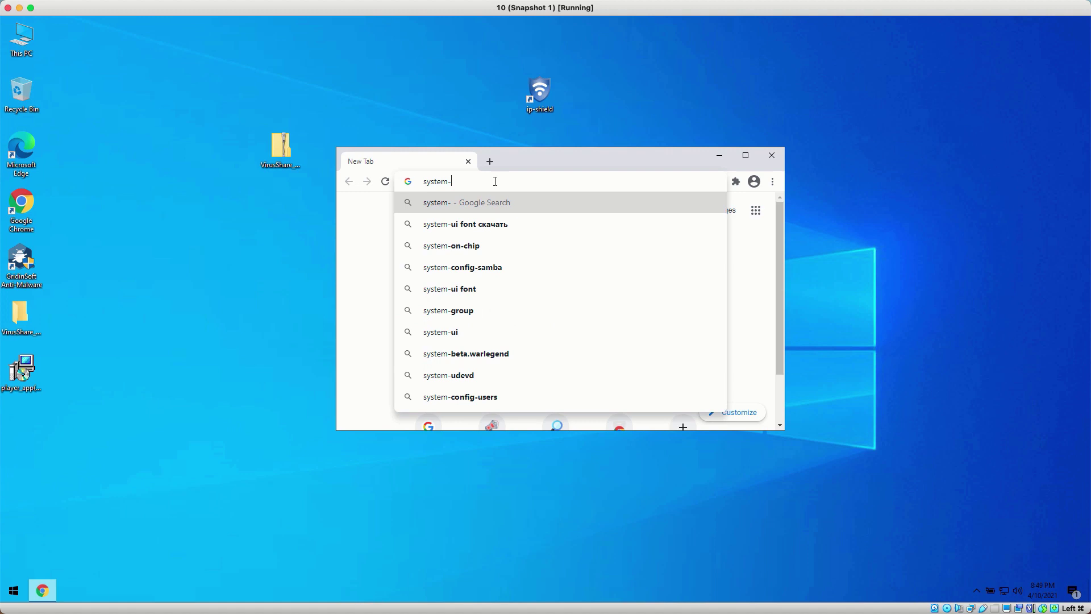
text(tips.net/)
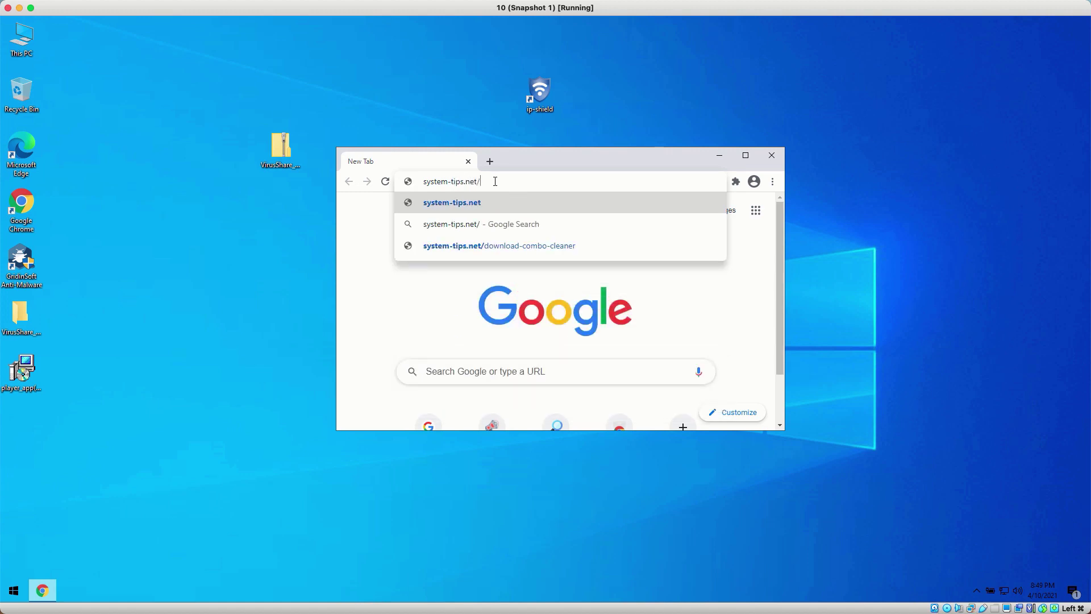
text(download-)
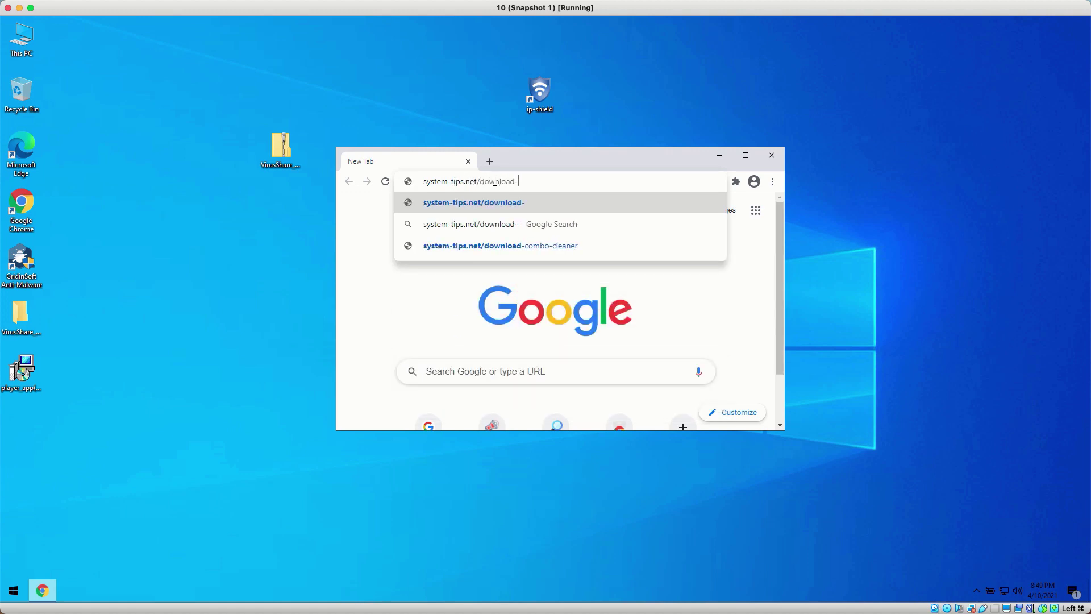
text(removal-too)
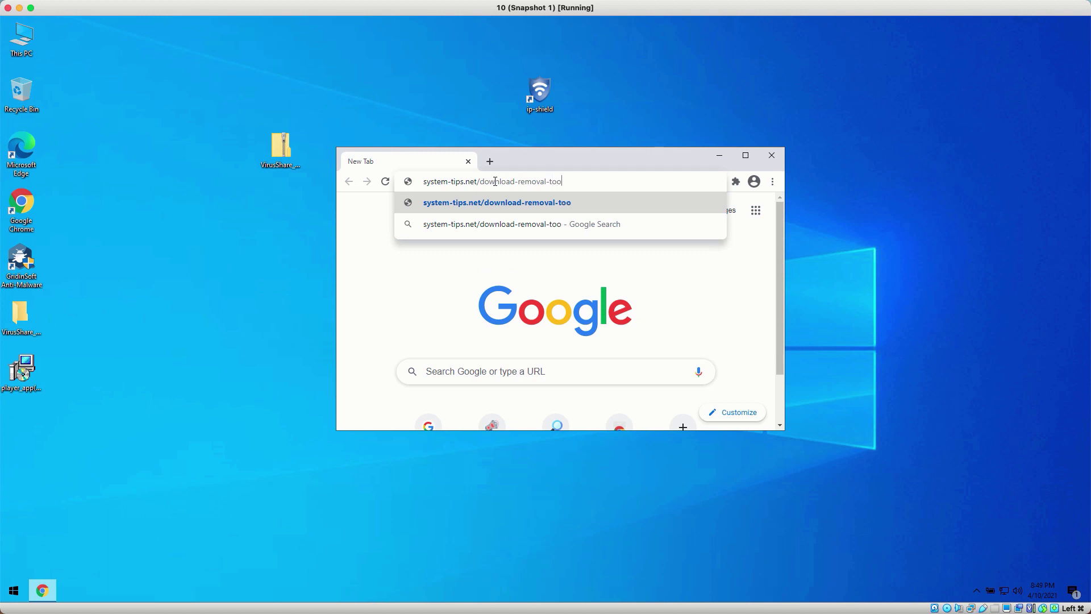
text(l)
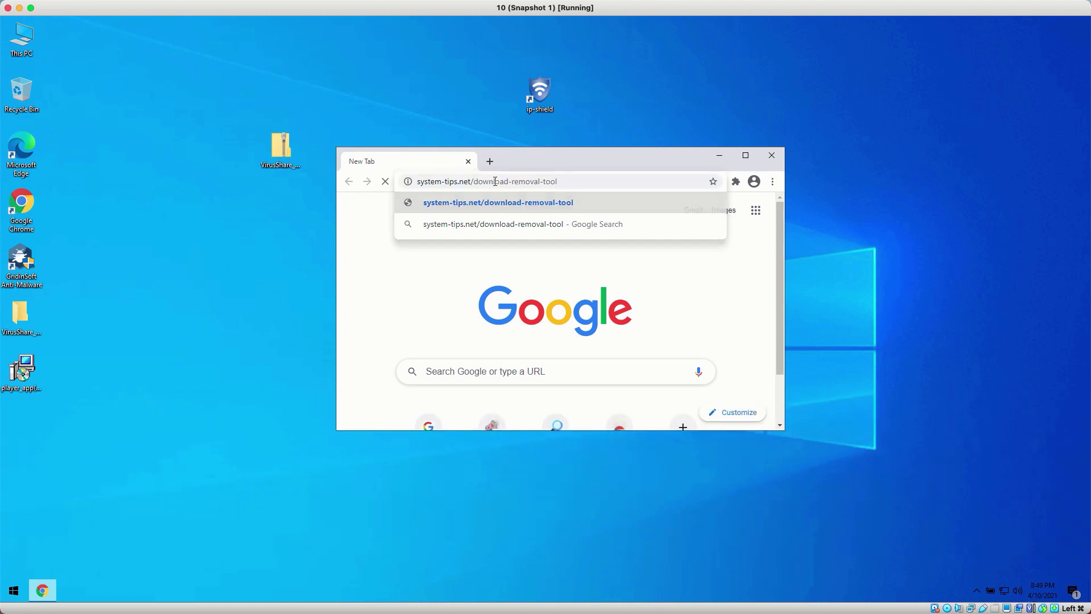
Load system-tips.net/download-removal-tool to download the setup-gsam41 installer
key(Return)
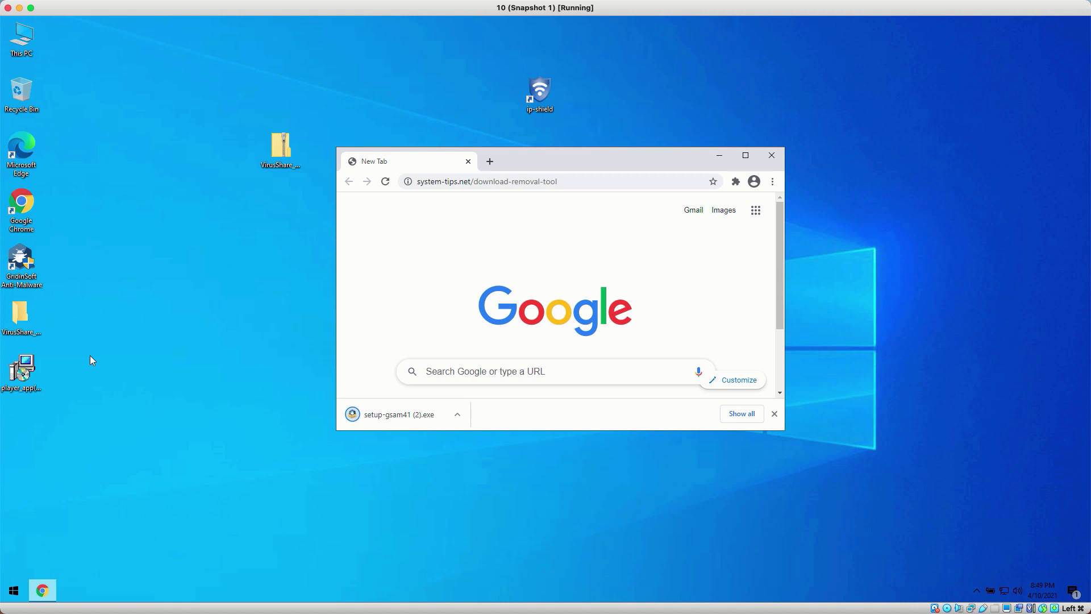
Launch GridinSoft Anti-Malware with admin approval, close Chrome, and centre the app window
click(22, 272)
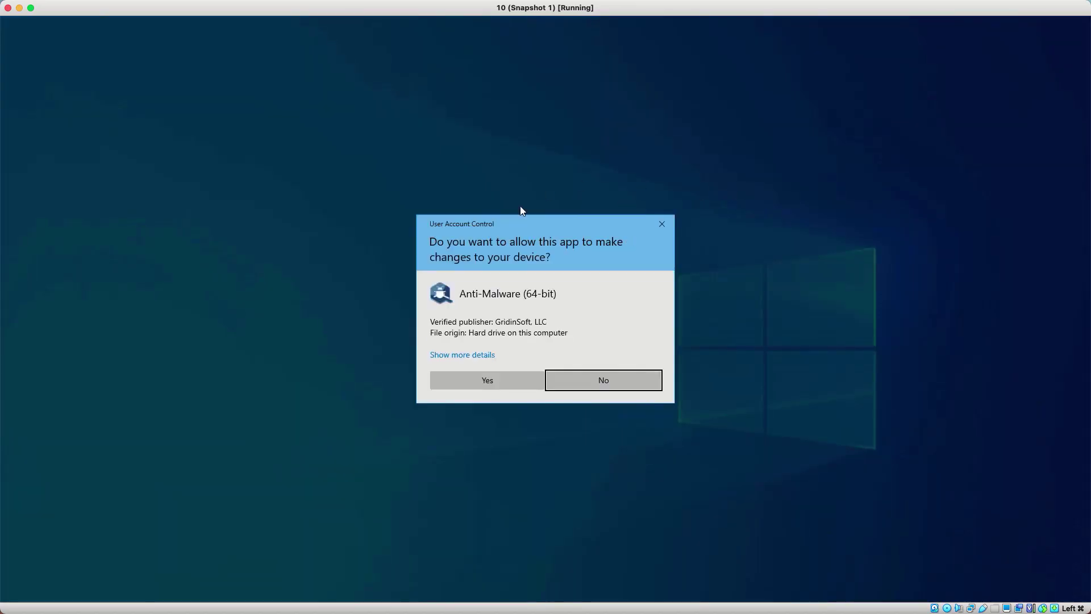
click(512, 382)
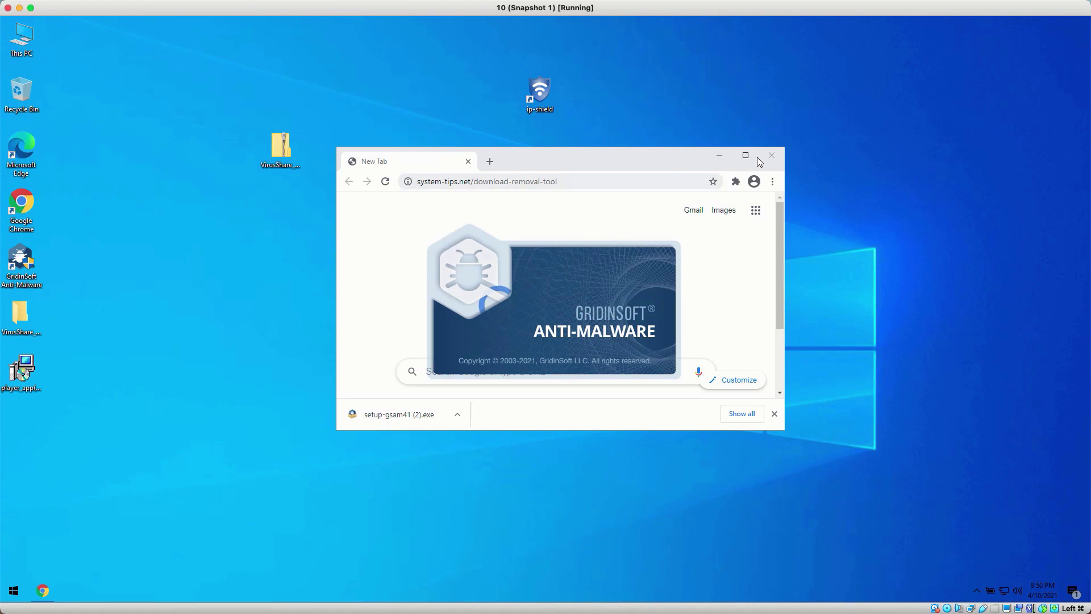
click(769, 157)
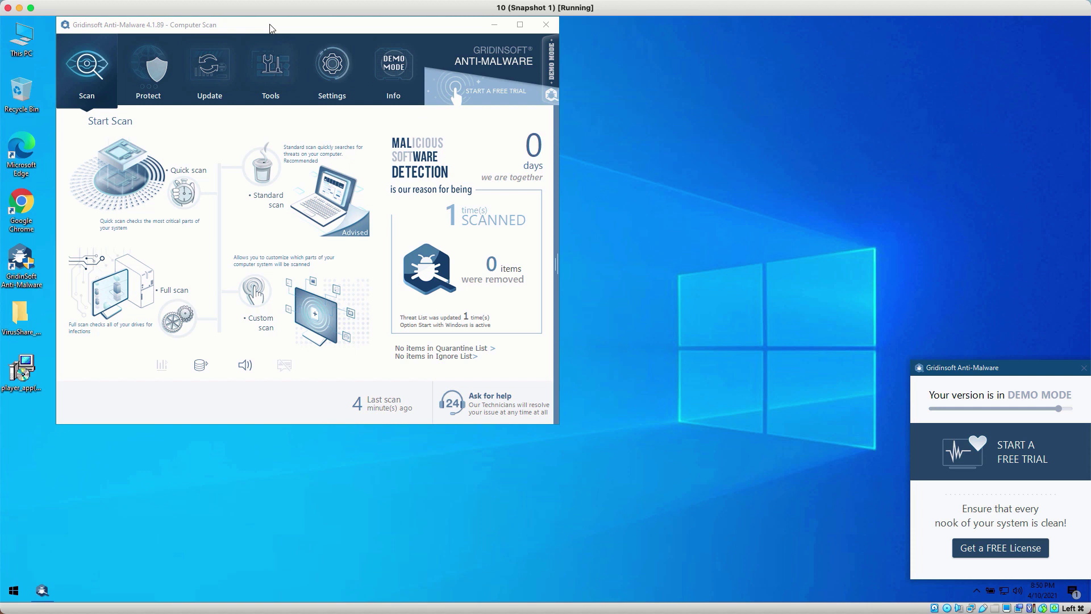
drag(271, 28, 397, 58)
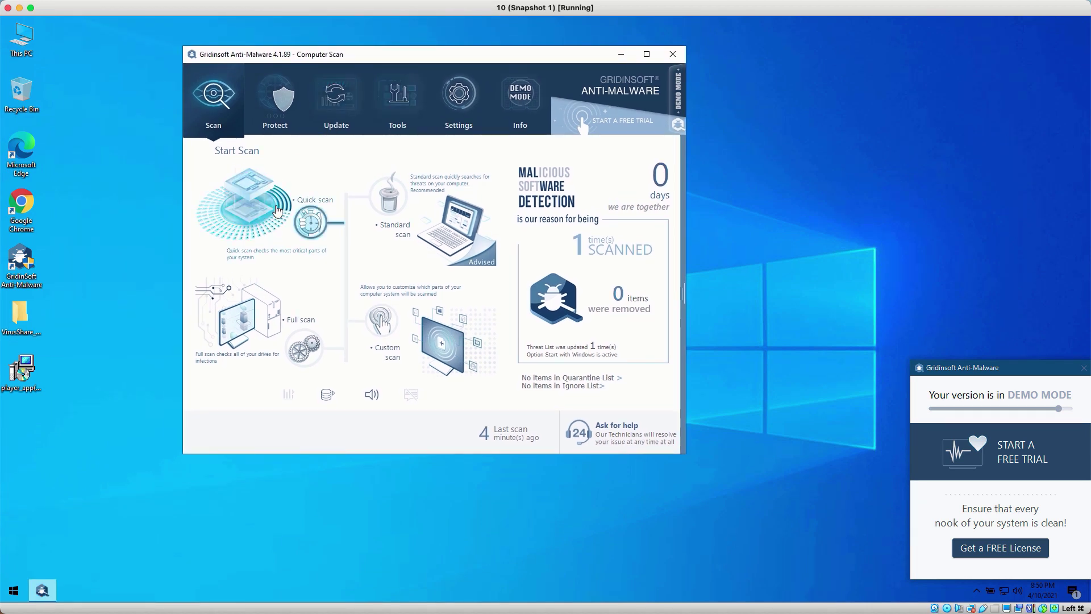
drag(309, 59, 357, 64)
Run a Quick scan to completion, finding 183 objects including 3 PUPs
click(320, 200)
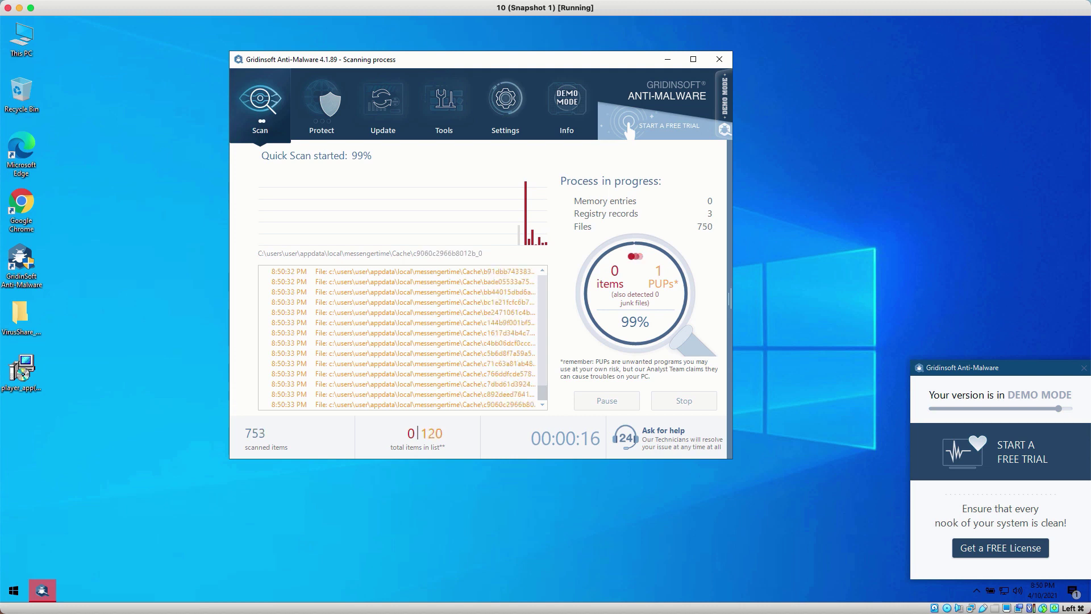
drag(439, 64, 441, 64)
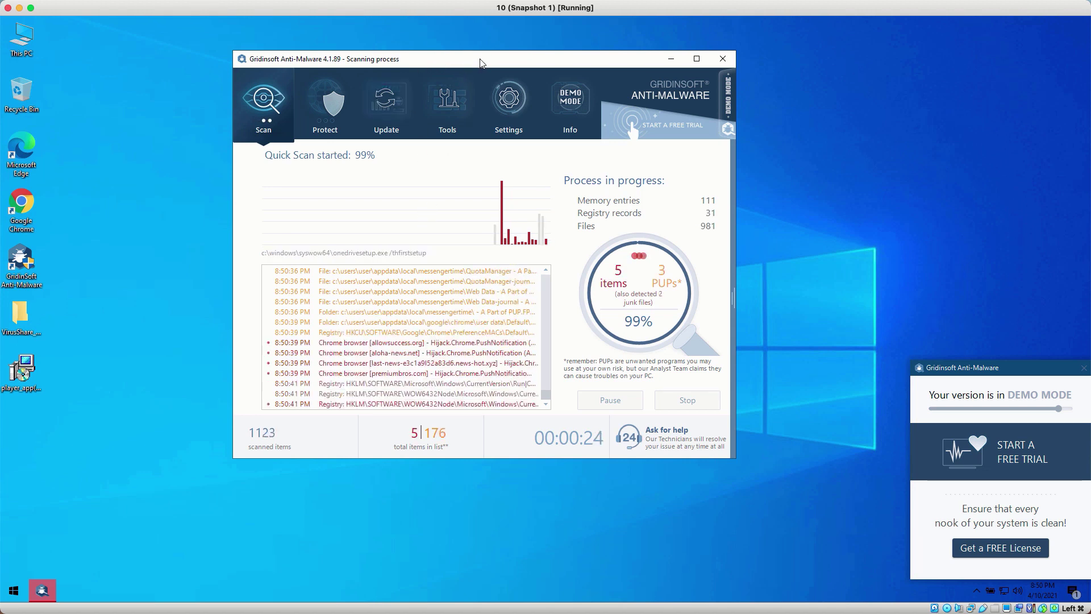
drag(482, 64, 494, 67)
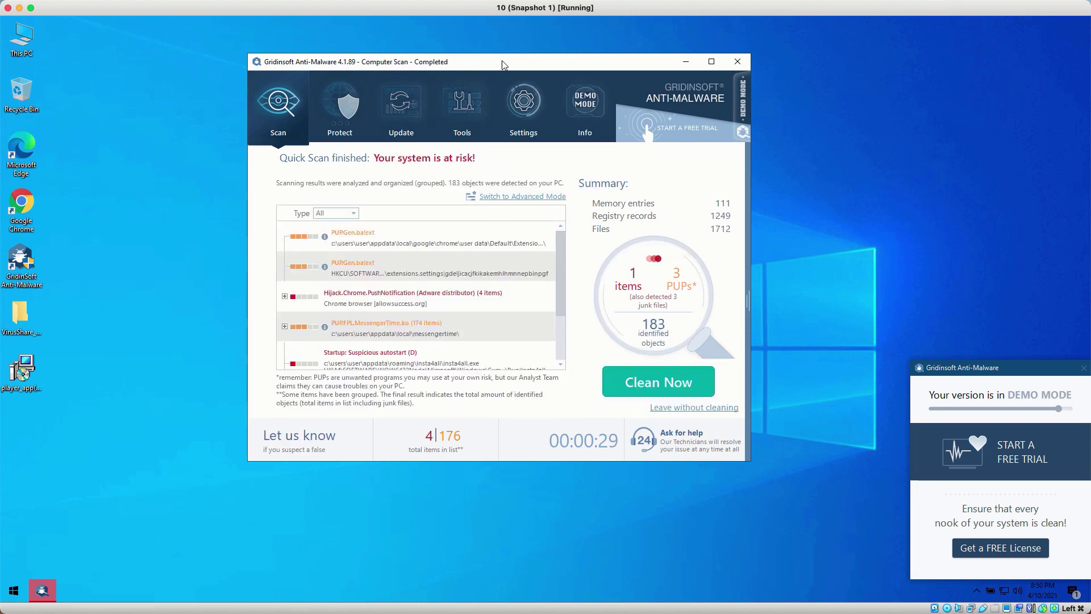
Start removing the 183 detected objects with Clean Now
click(658, 381)
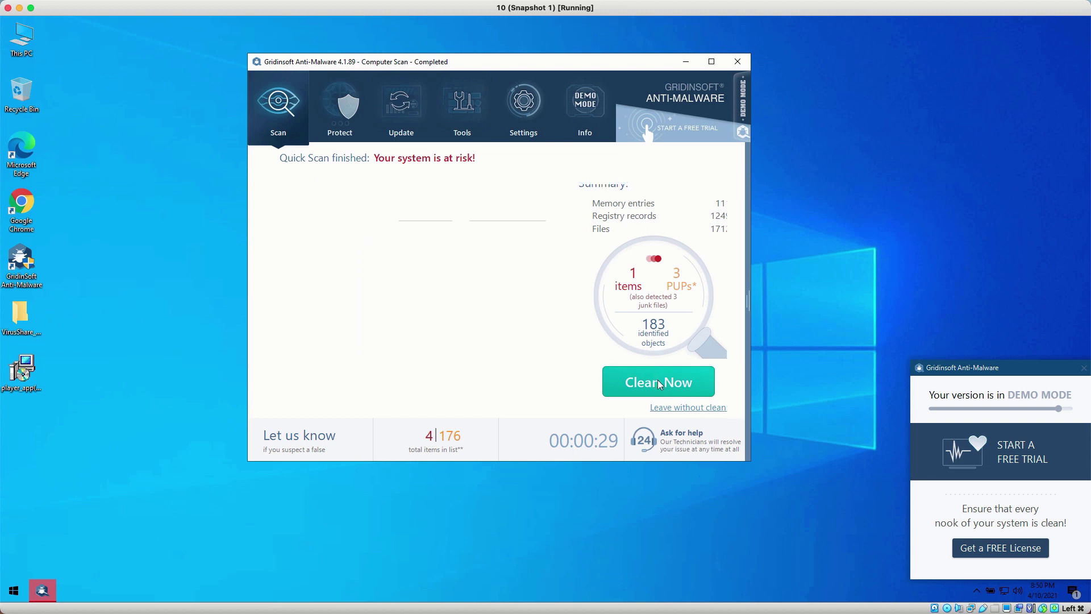